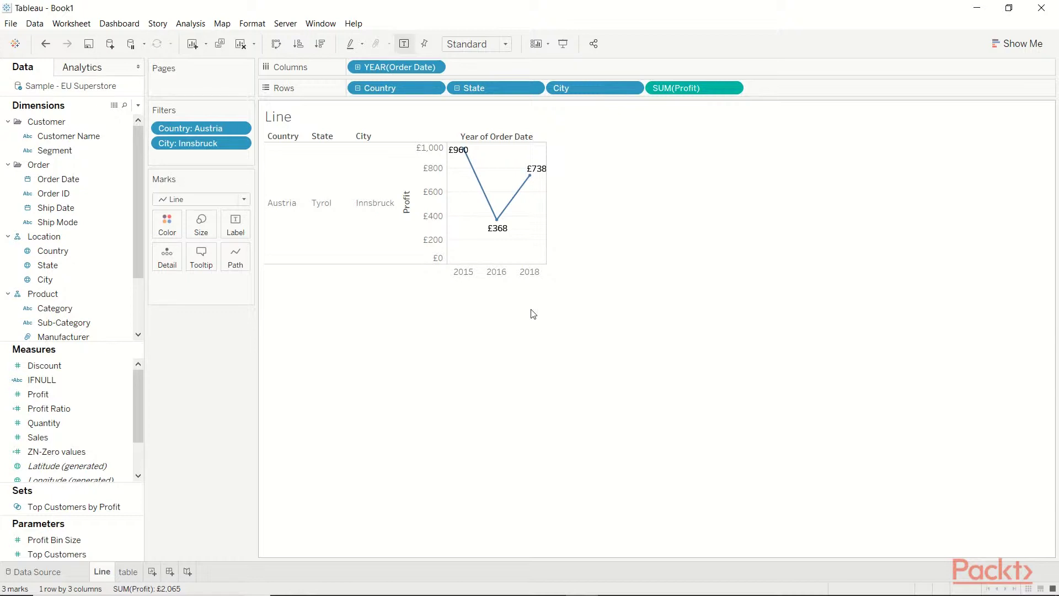
Step: Try showing the missing 2017 year from the year header menu, then hide it again
mouse_move(528, 276)
right_click(531, 273)
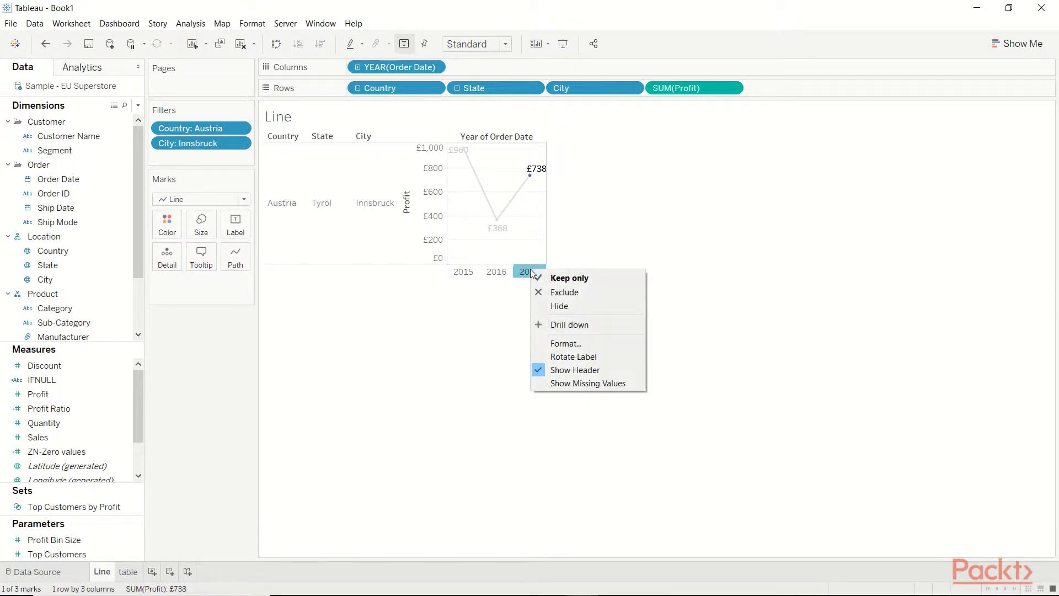
click(583, 385)
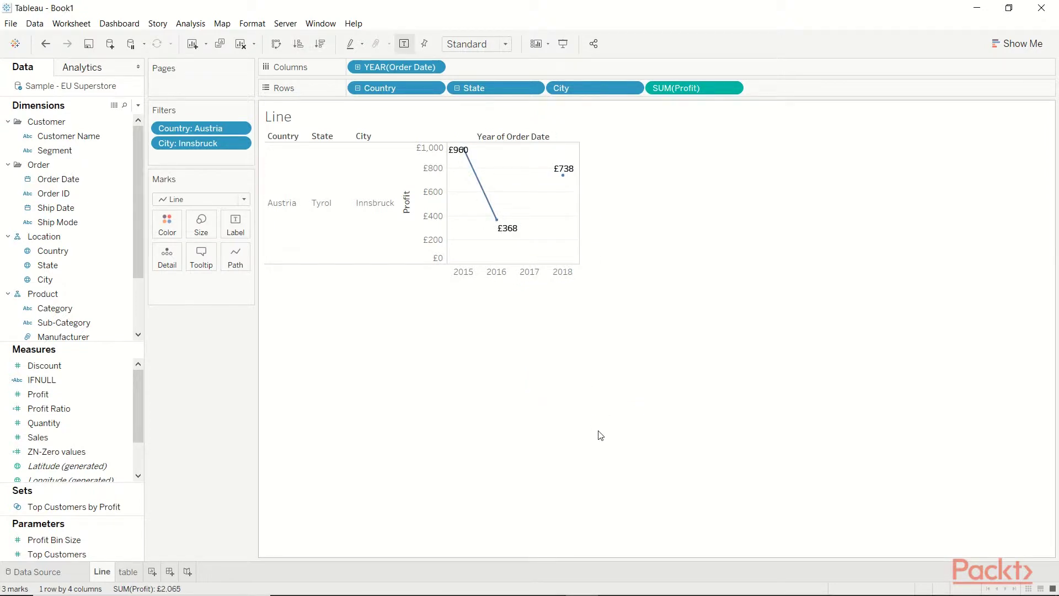
right_click(532, 277)
click(586, 413)
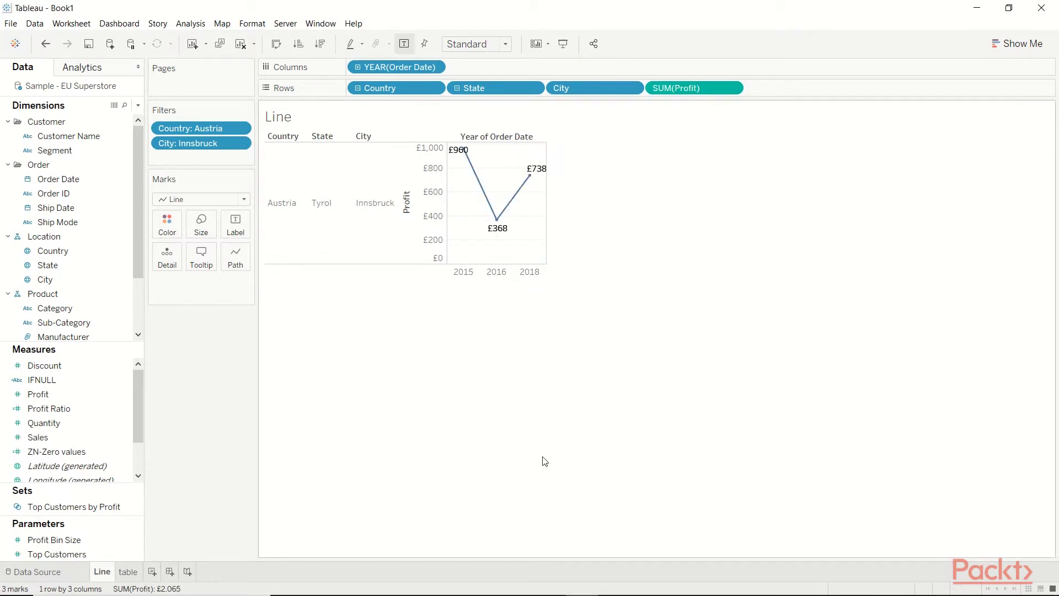
Step: Turn on Analysis > Table Layout > Show Empty Columns so 2017 appears as a gap
click(186, 24)
mouse_move(284, 181)
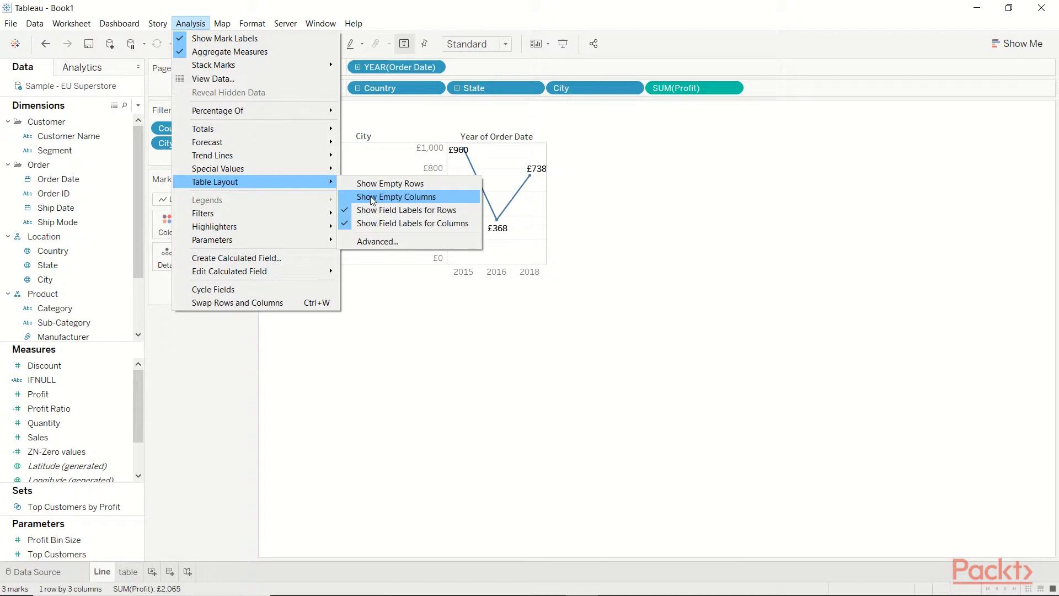
click(372, 201)
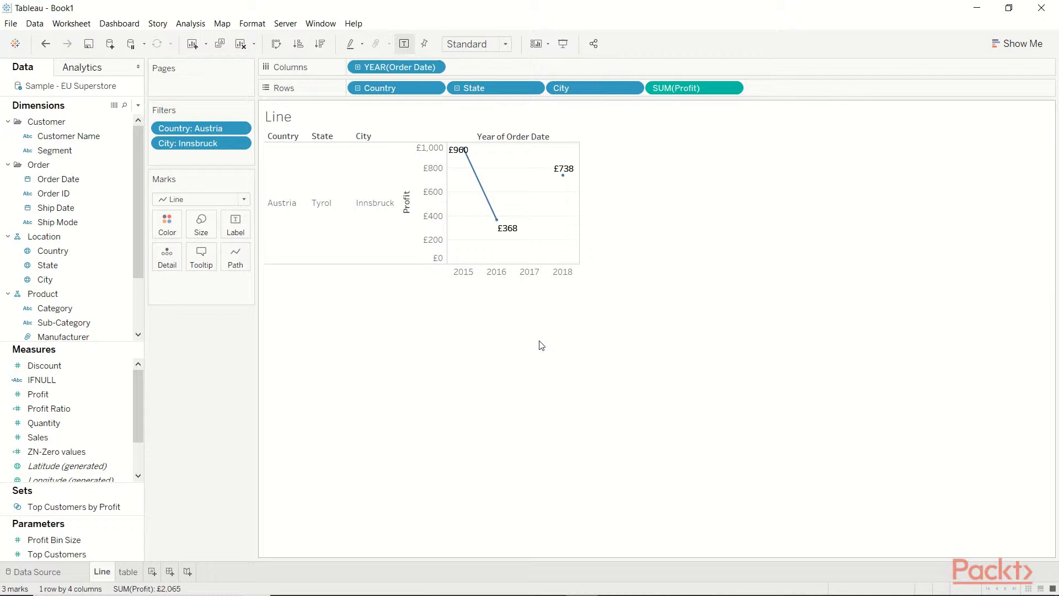
Step: Switch to the 'table' worksheet showing Austria profit by city and order year
click(129, 571)
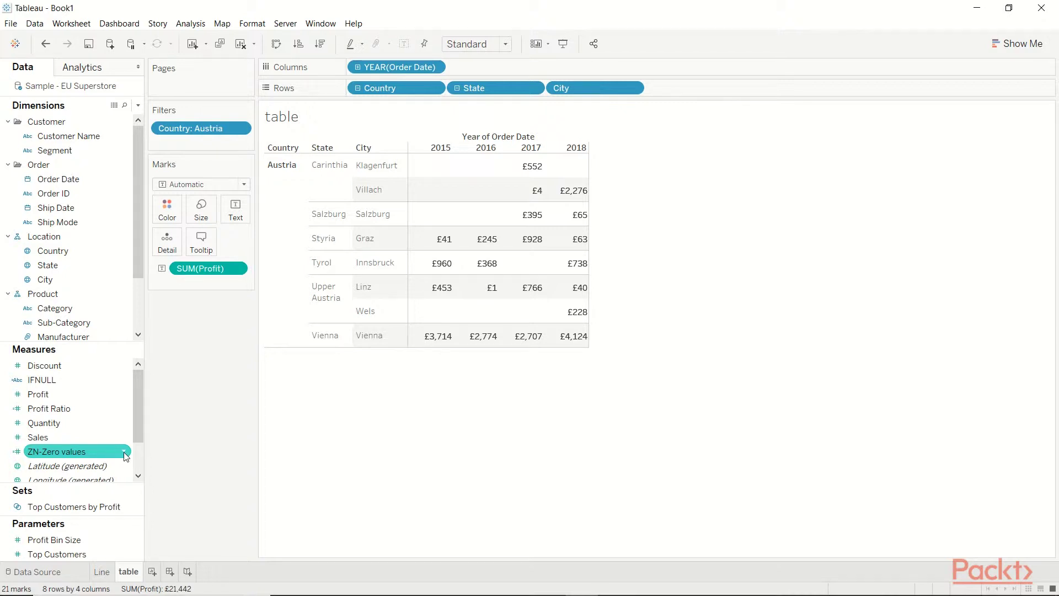
click(123, 451)
click(190, 250)
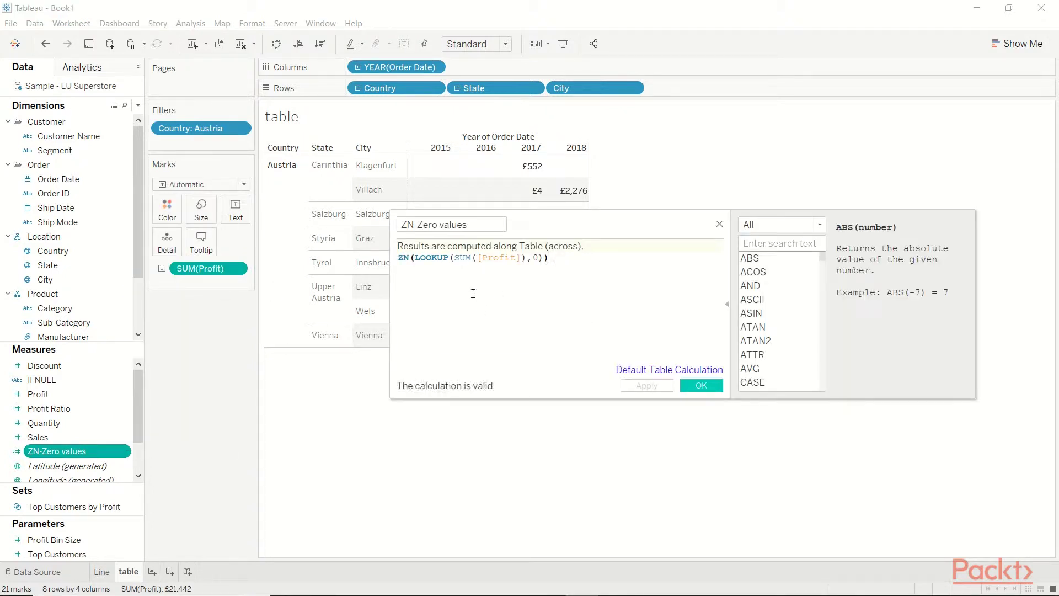
click(403, 263)
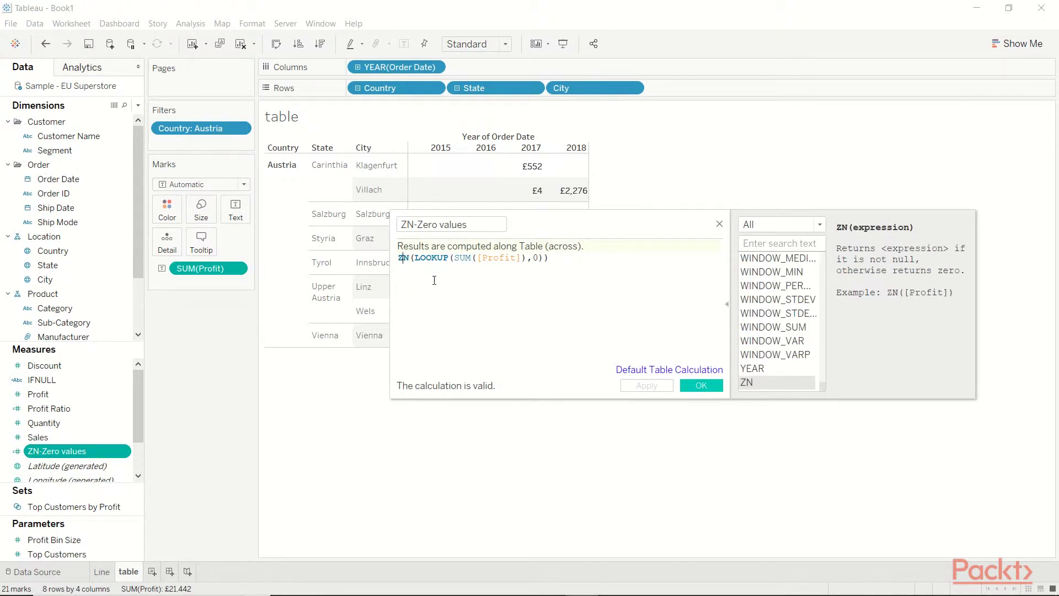
click(441, 257)
click(458, 311)
click(404, 260)
click(431, 258)
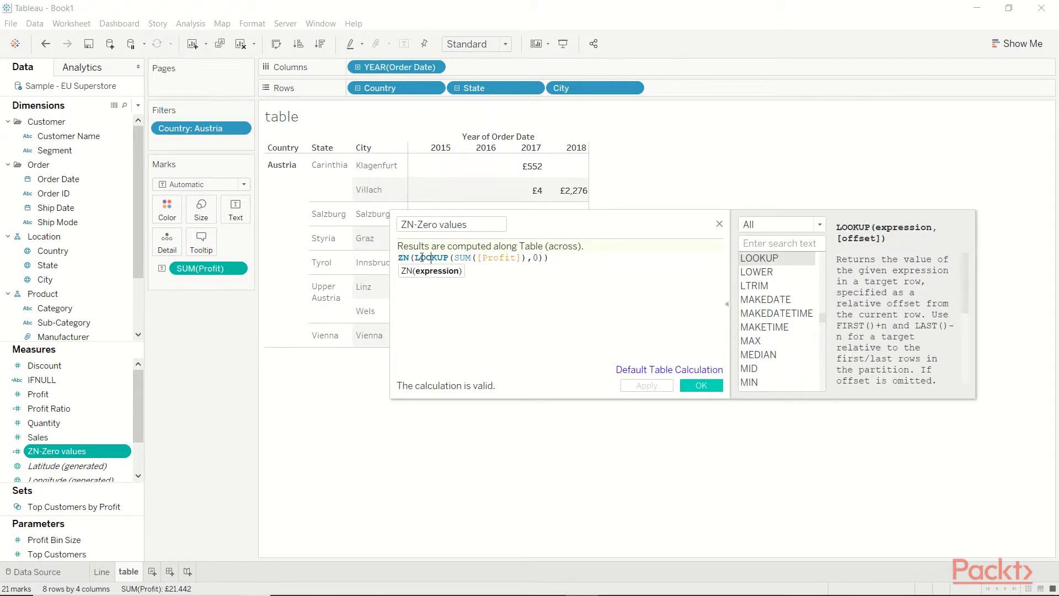
drag(415, 257, 544, 258)
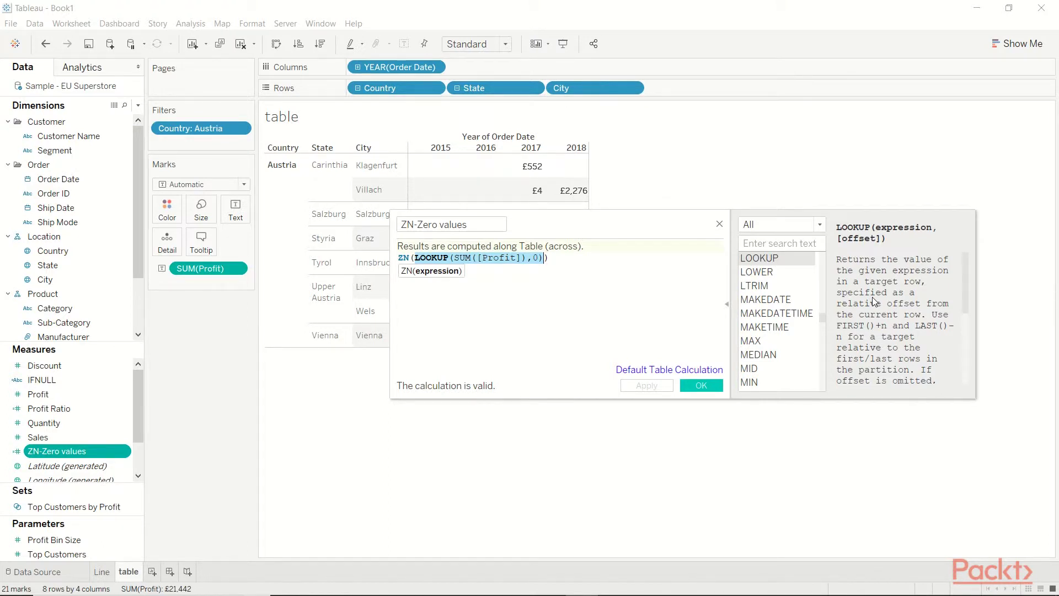
scroll(873, 300, down, 5)
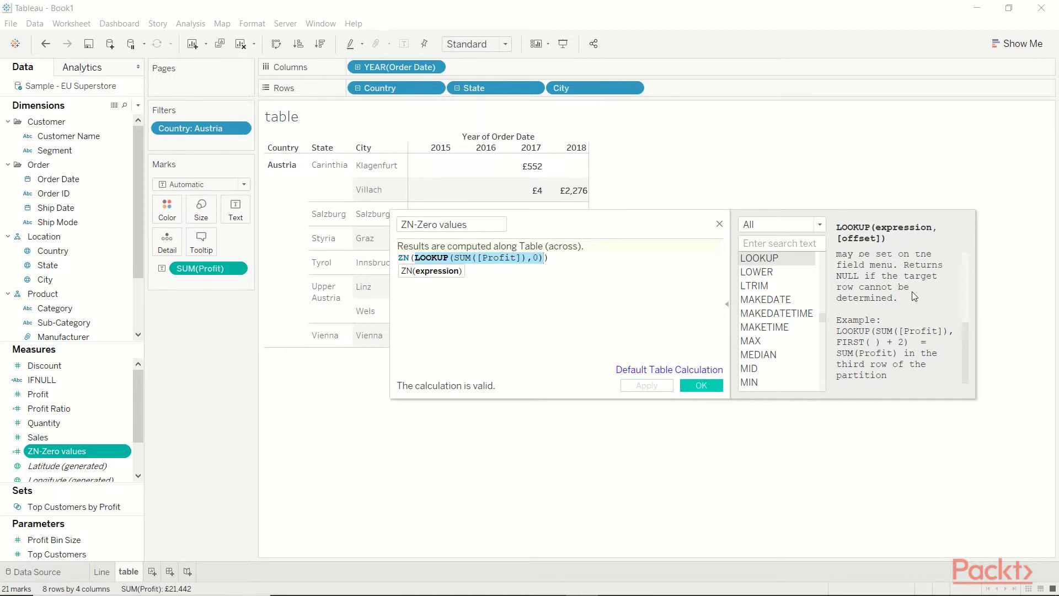
Step: Close the calculation unchanged and put ZN-Zero values on the Text card beside profit
click(712, 387)
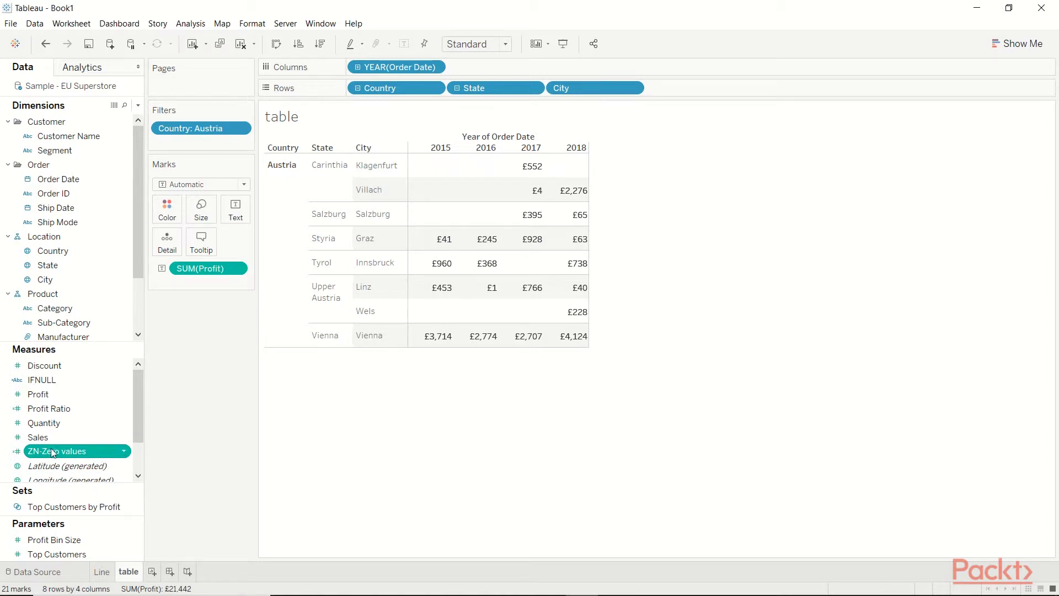
drag(53, 452, 237, 222)
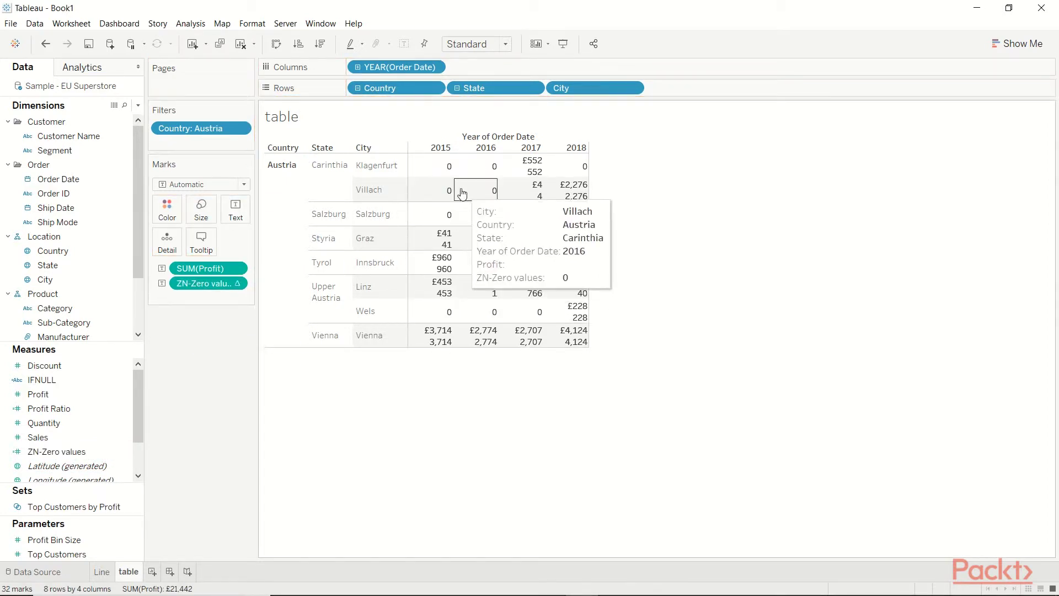
mouse_move(449, 173)
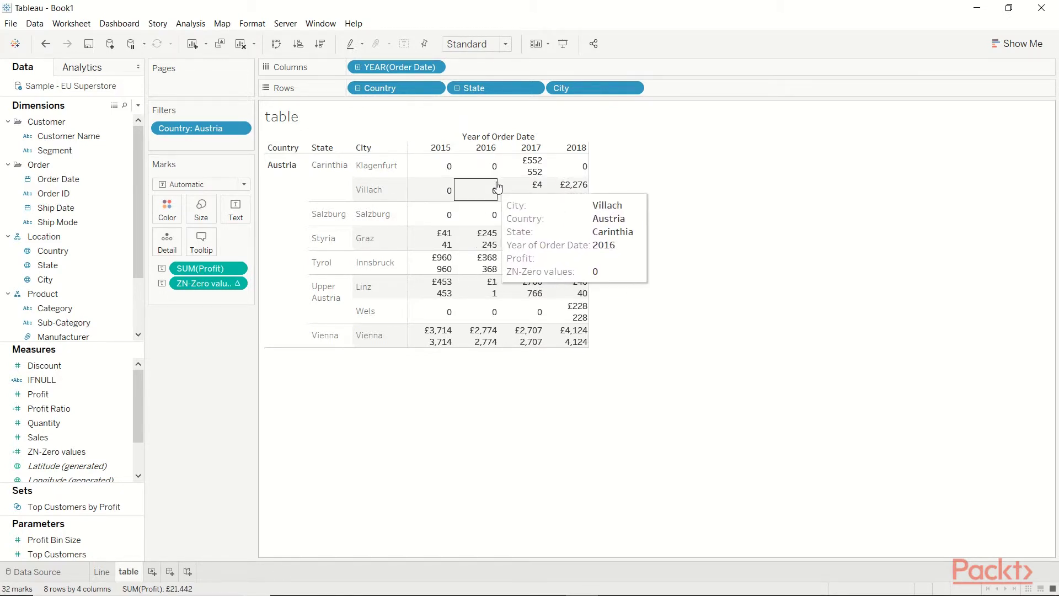
mouse_move(535, 177)
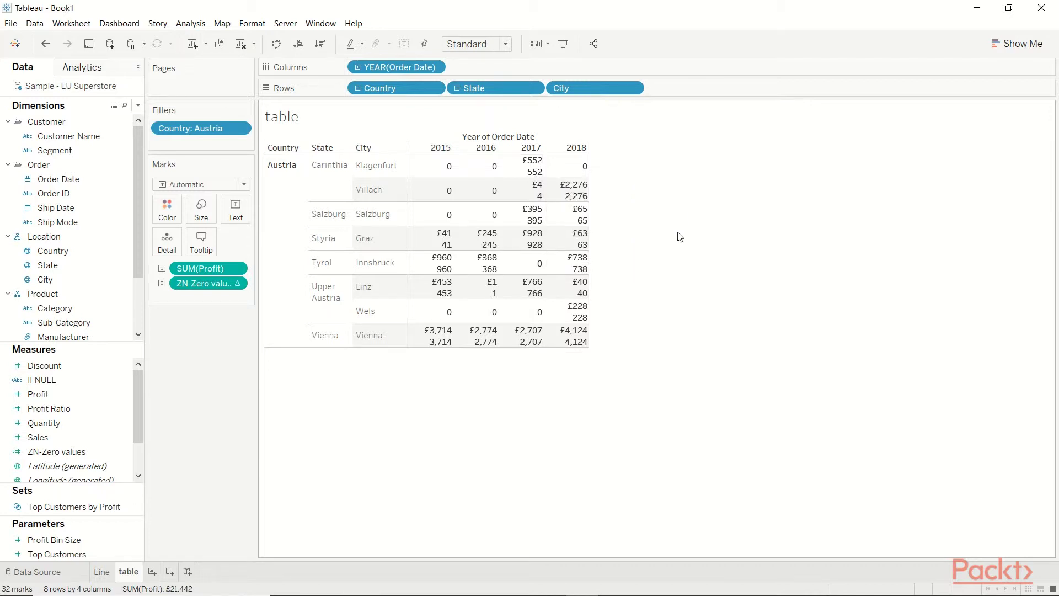
Step: Duplicate the table sheet into table (2) and plot profit per city as lines
right_click(129, 574)
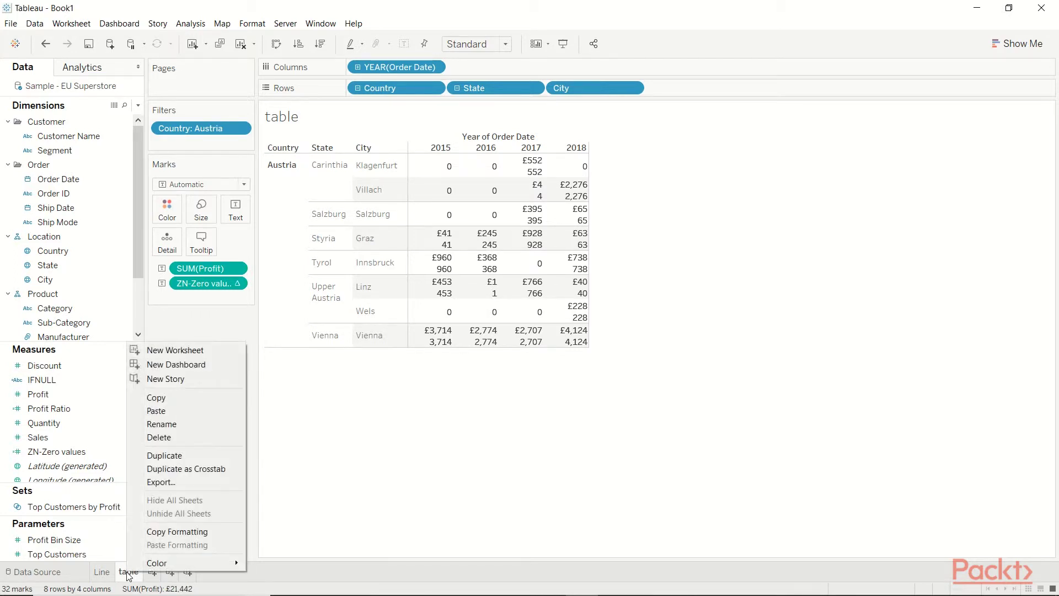
click(165, 456)
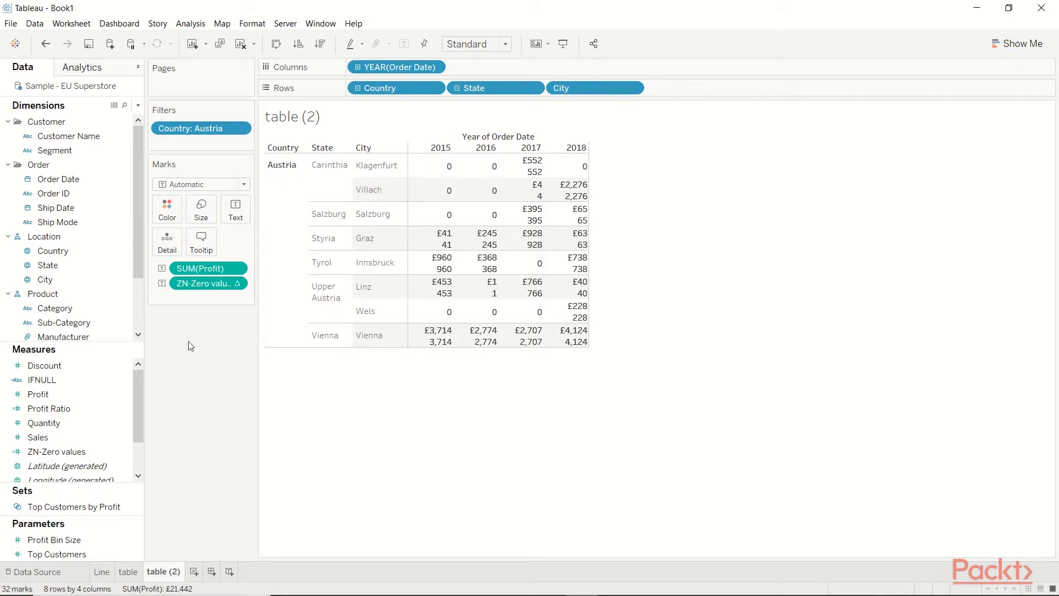
drag(204, 283, 701, 89)
Step: Label the line points and chart ZN-Zero values instead of profit, so Innsbruck 2017 shows 0
click(235, 210)
click(262, 237)
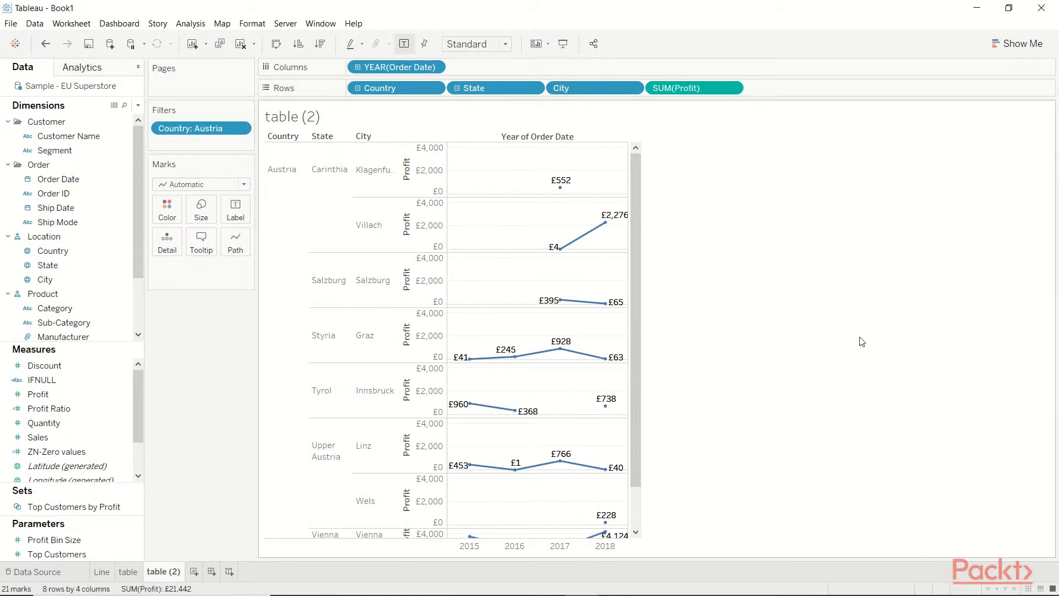
click(47, 453)
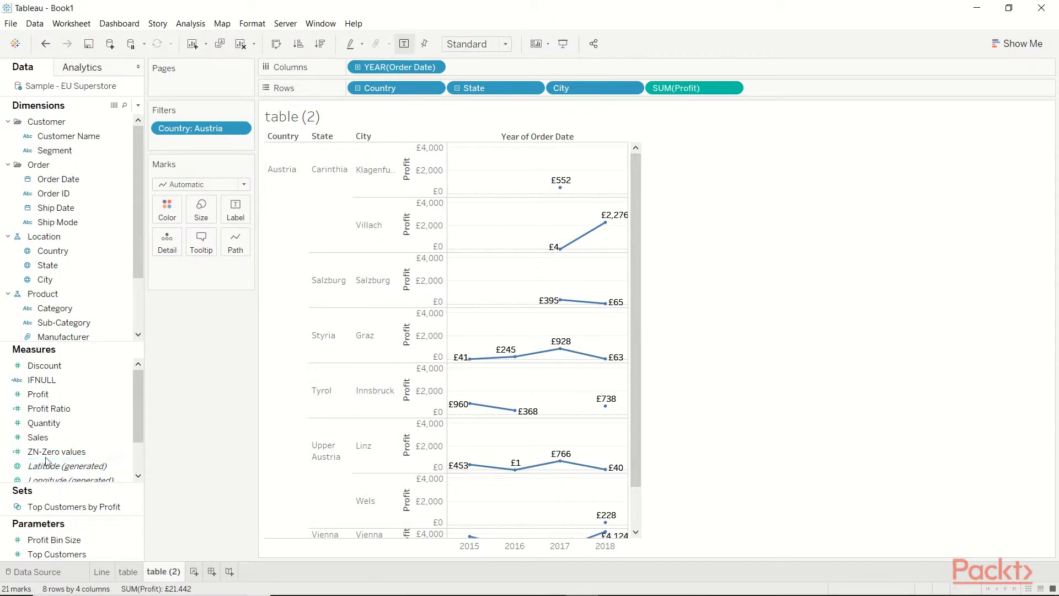
drag(46, 456, 692, 90)
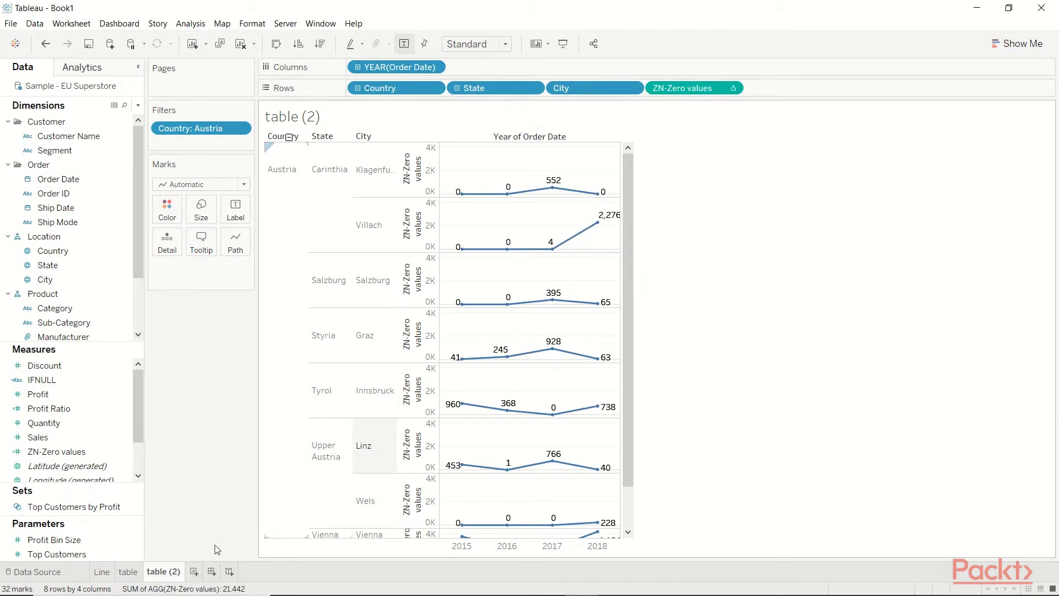
Step: On the table sheet, remove ZN-Zero values from Marks and edit the IFNULL calculation
click(128, 572)
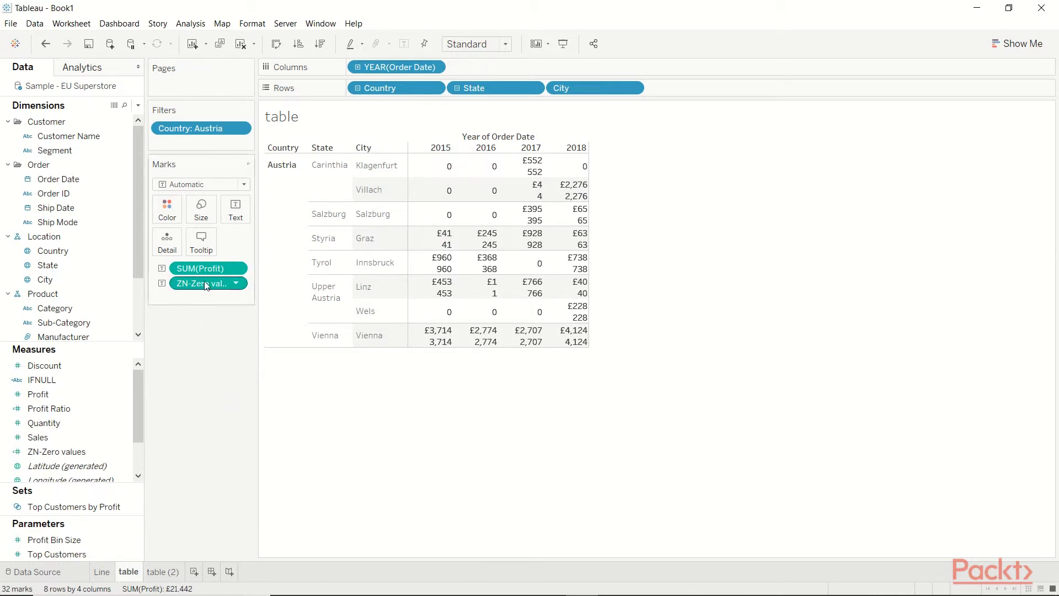
drag(205, 283, 199, 435)
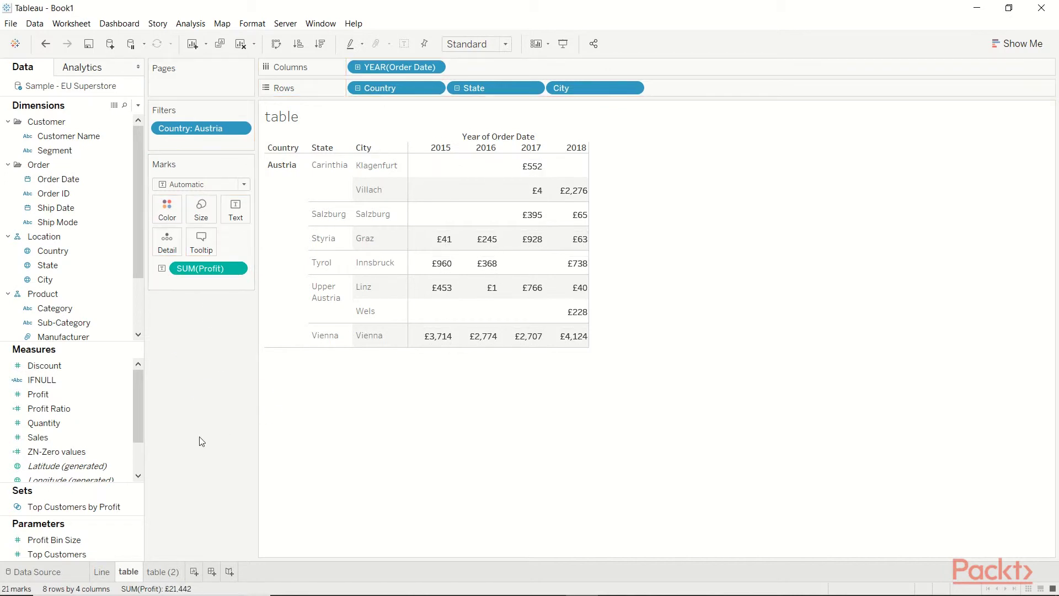
click(123, 379)
click(173, 186)
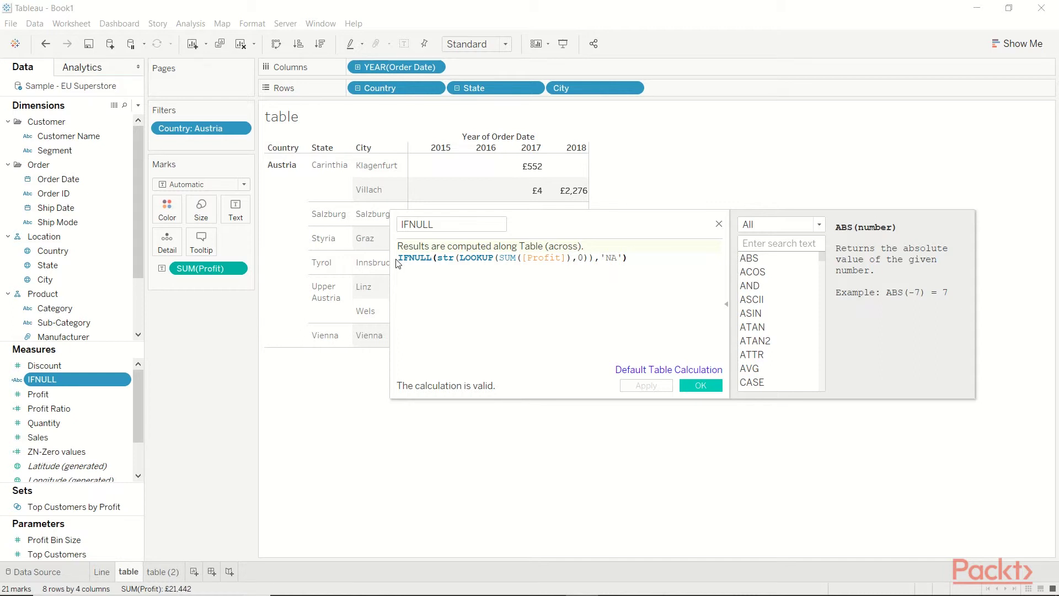
click(402, 258)
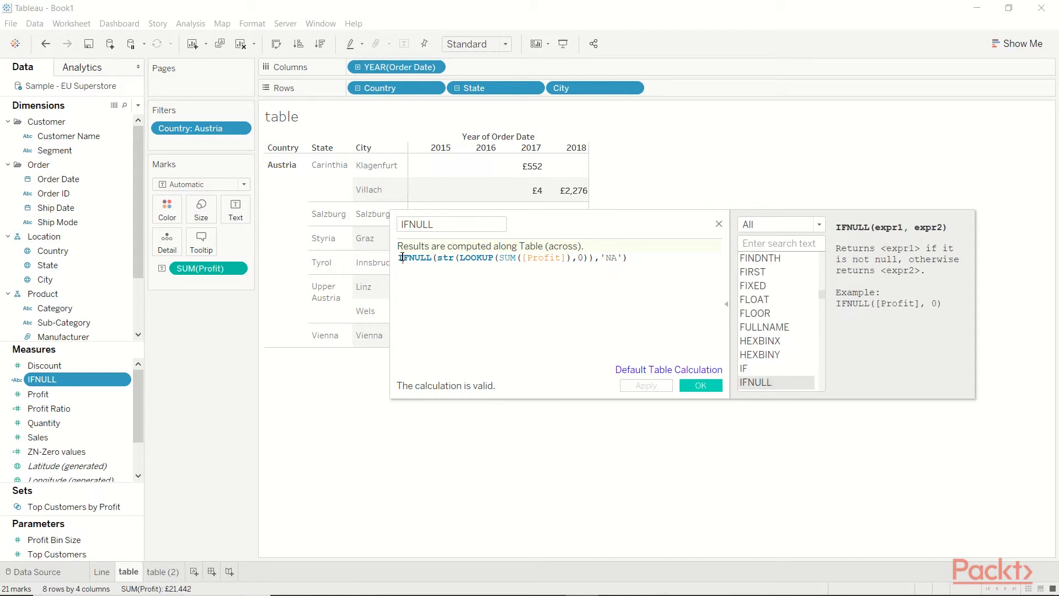
drag(439, 258, 594, 261)
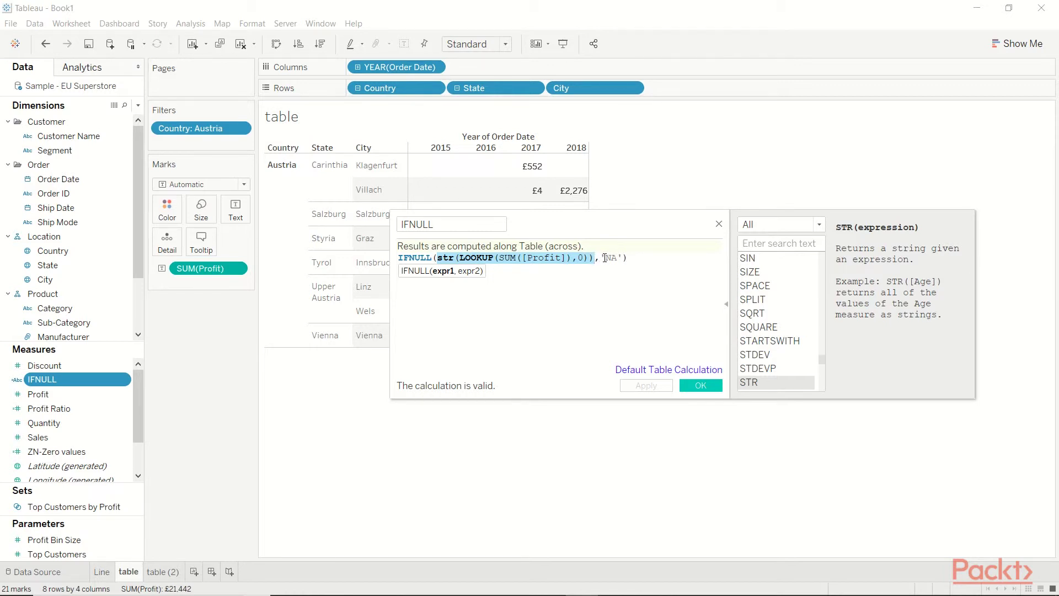
drag(601, 257, 622, 254)
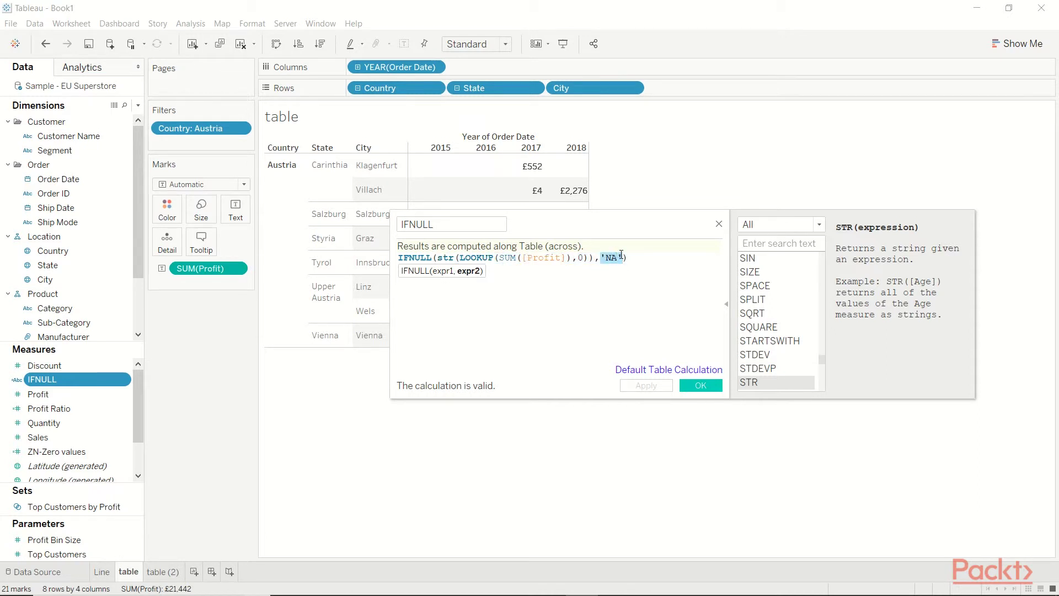
click(633, 303)
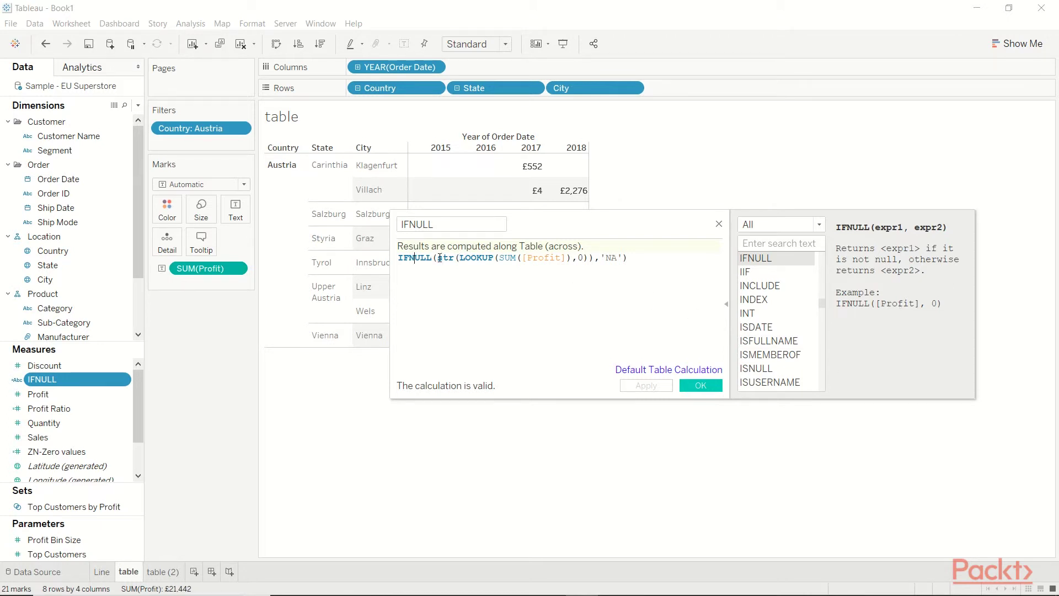
drag(439, 258, 595, 258)
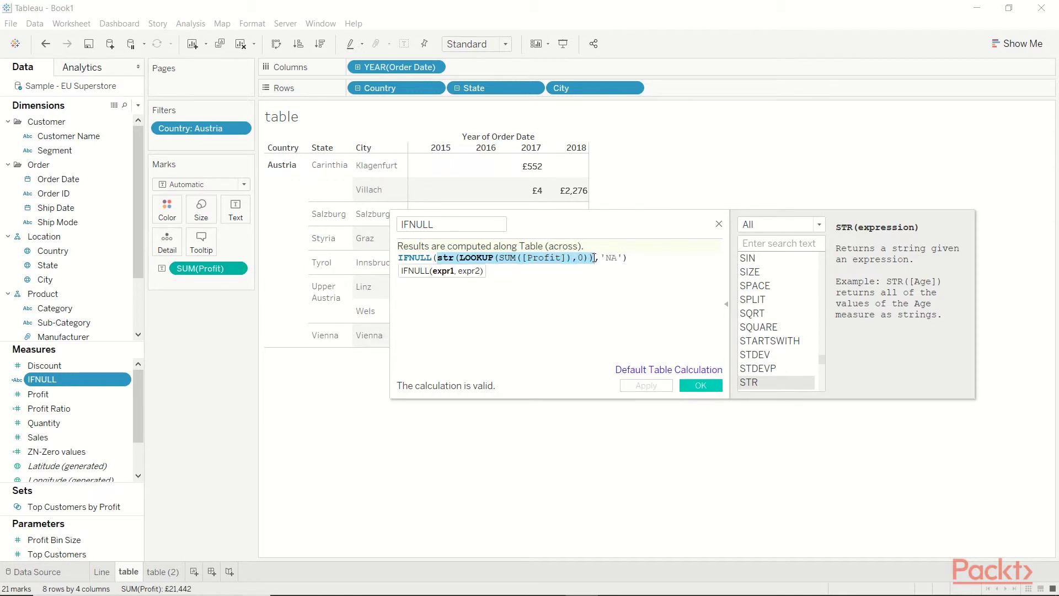
click(466, 257)
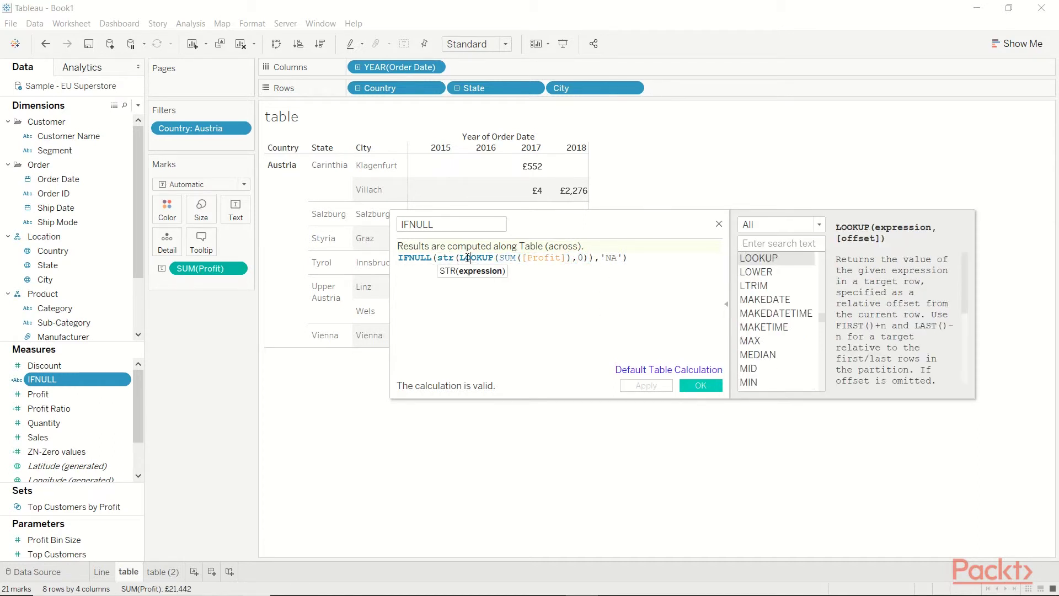
drag(460, 257, 583, 258)
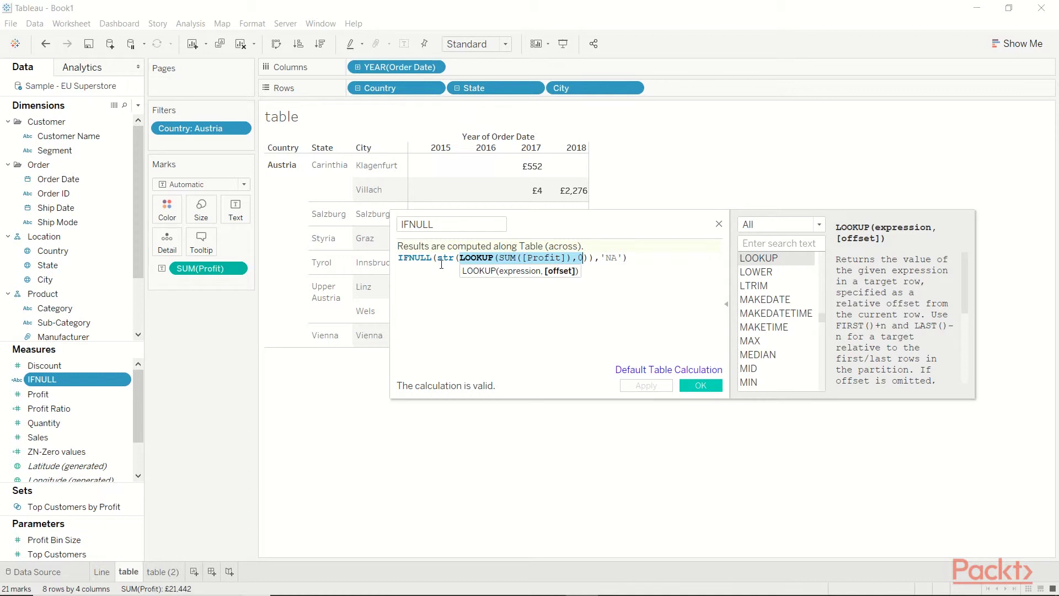
drag(439, 257, 453, 257)
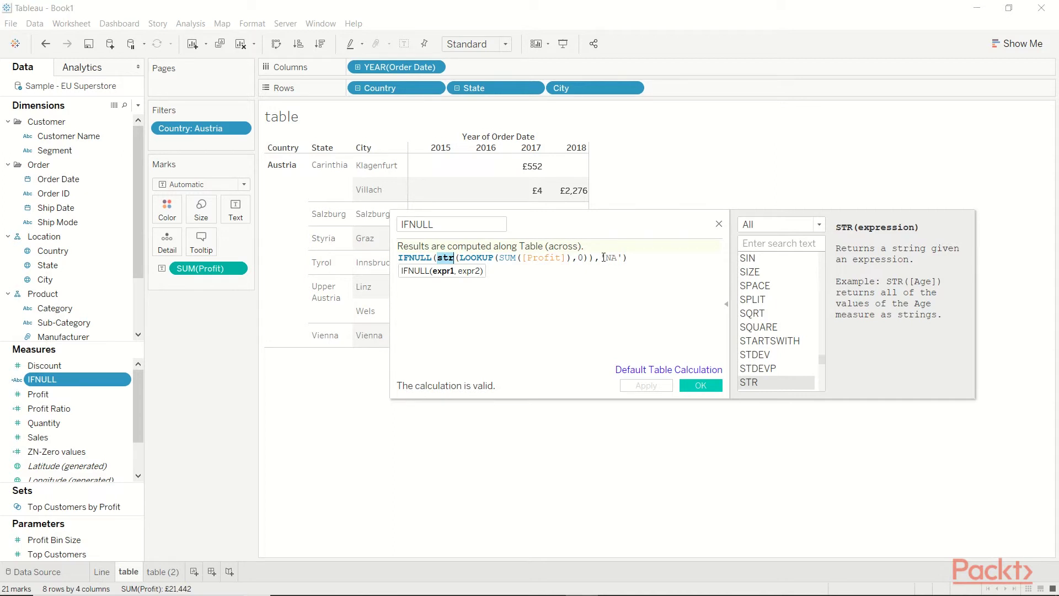
drag(601, 257, 622, 259)
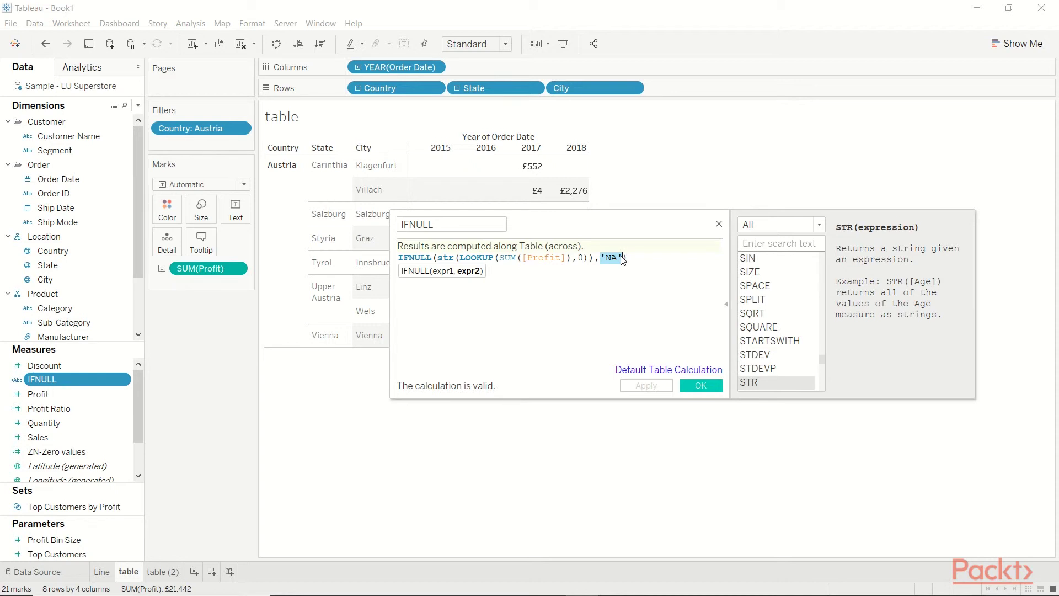
click(456, 257)
text(()
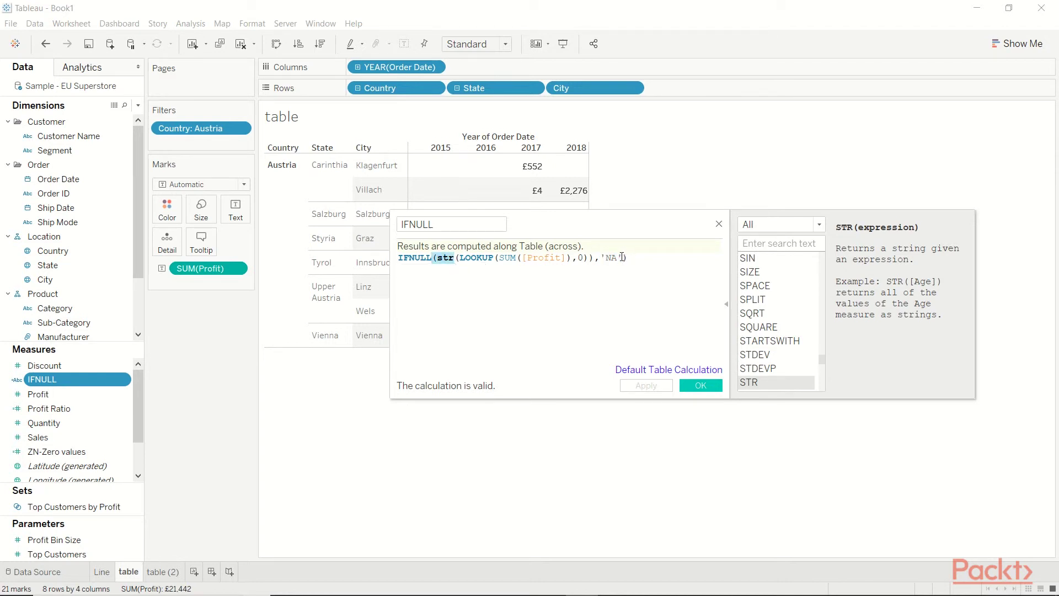
drag(621, 258, 604, 256)
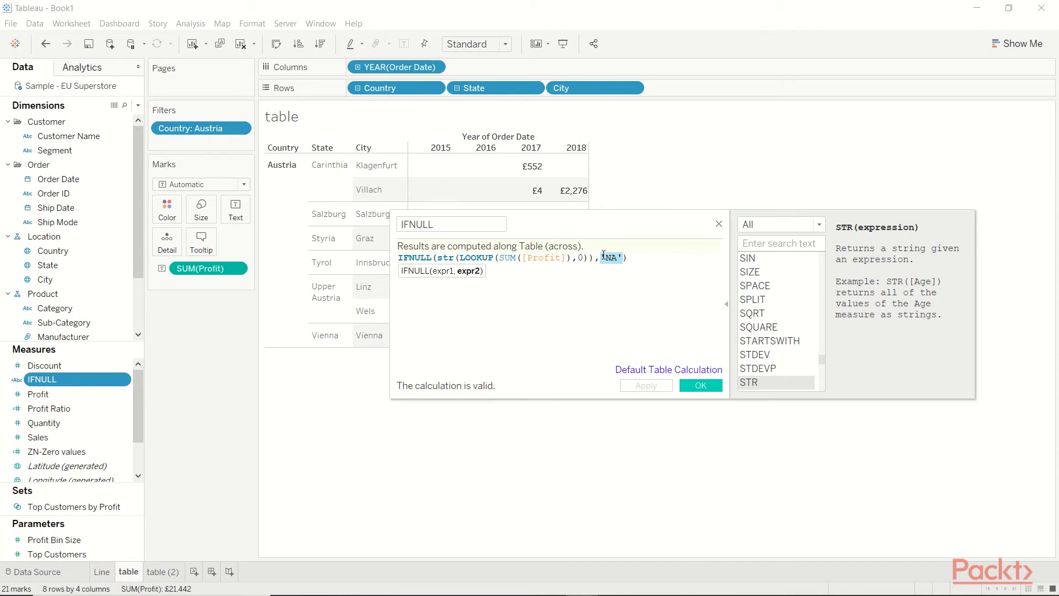
click(449, 259)
Step: Save the IFNULL calculation and add it as text so empty years read NA
click(701, 385)
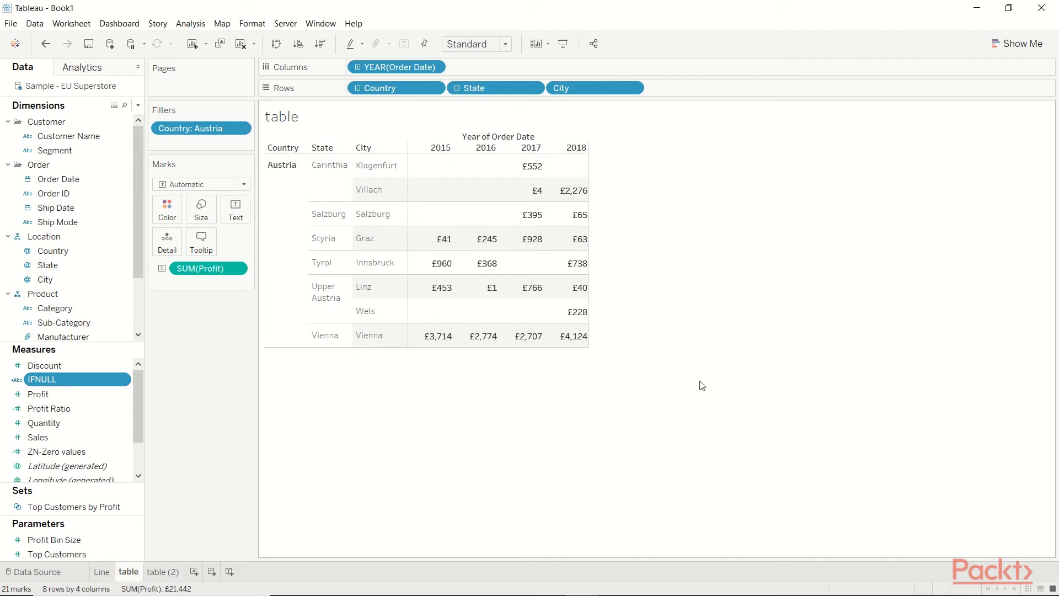
drag(54, 384, 234, 212)
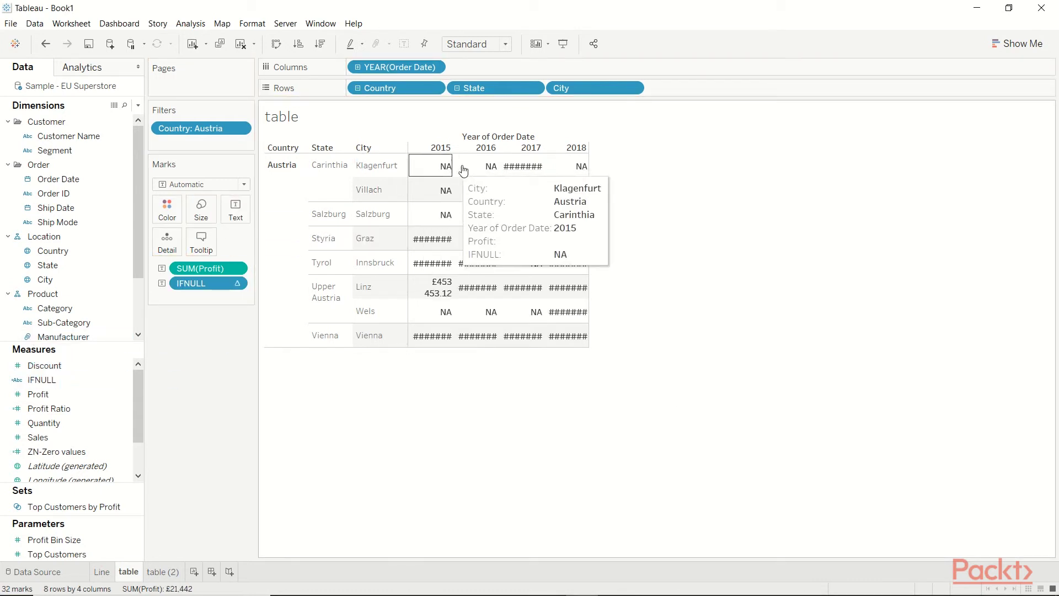
mouse_move(484, 210)
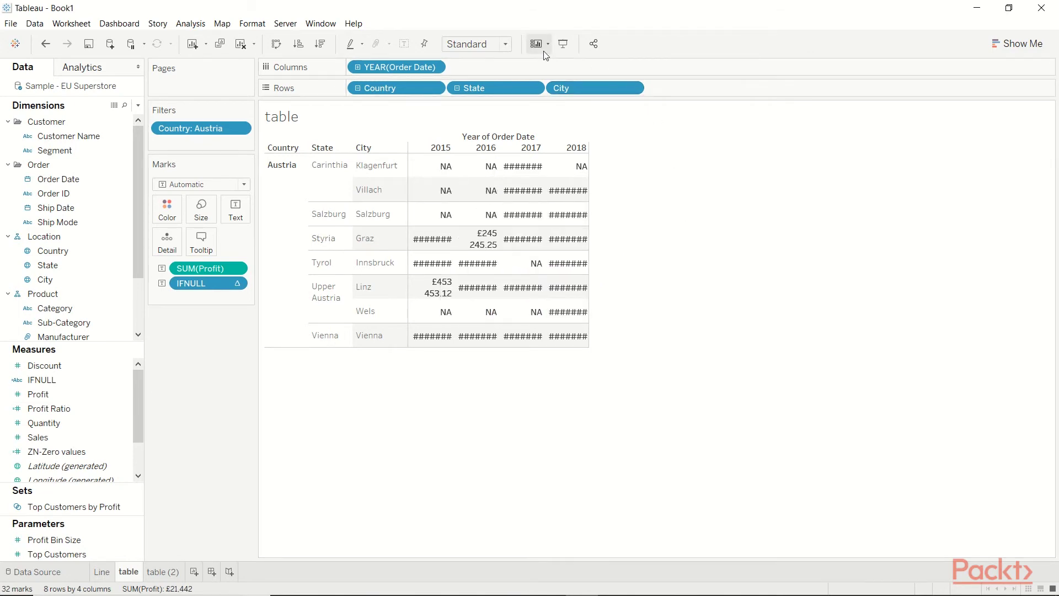
Step: Set the view fit to Entire View so full IFNULL values replace #######
click(505, 44)
click(475, 100)
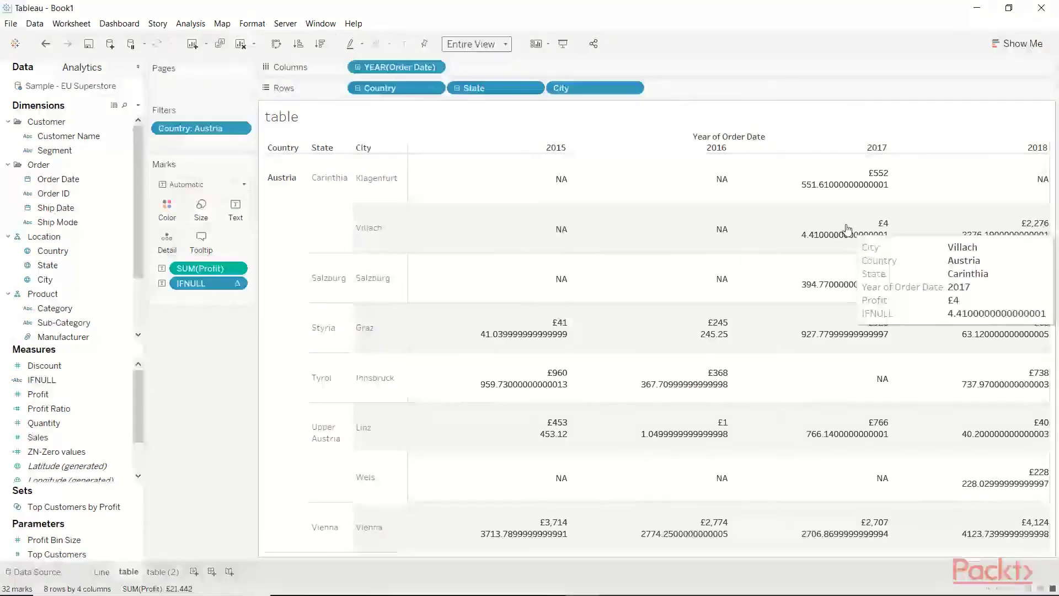